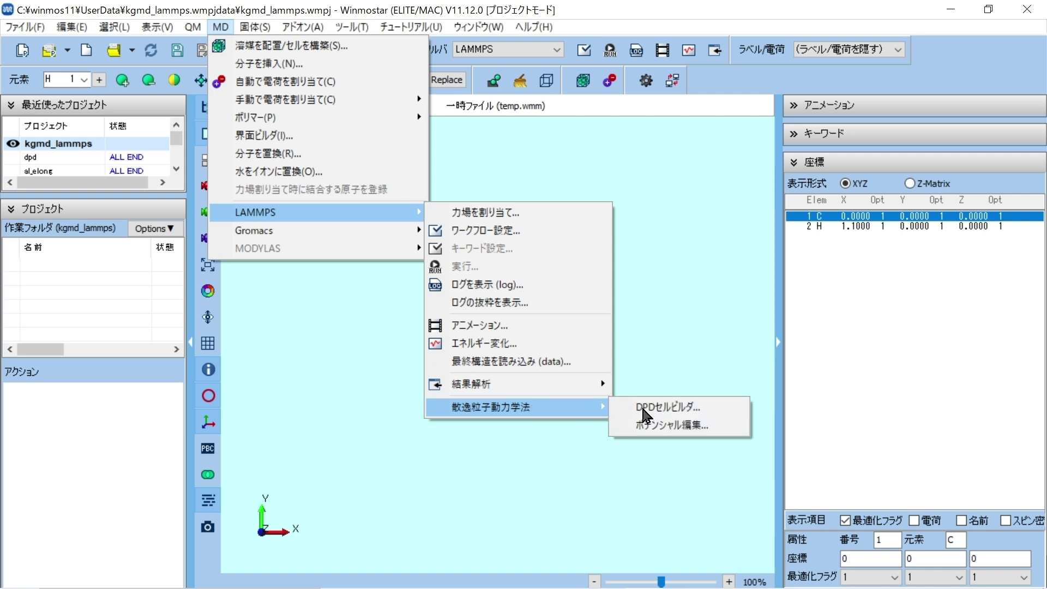
Open the DPD Cell Builder and reset it, discarding the existing monomer and polymer entries.
click(711, 408)
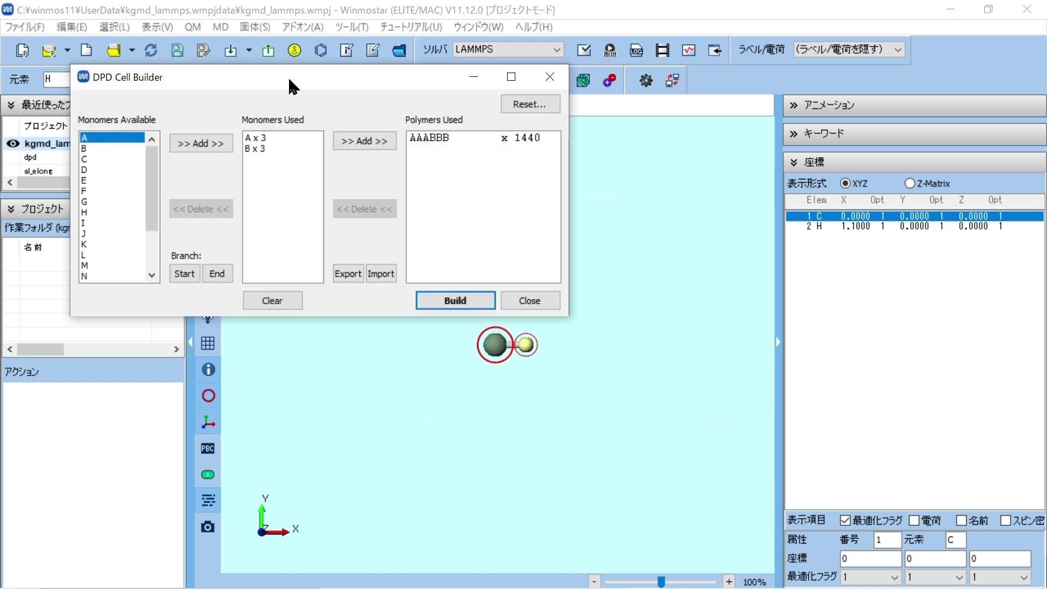
drag(295, 86, 420, 153)
click(655, 169)
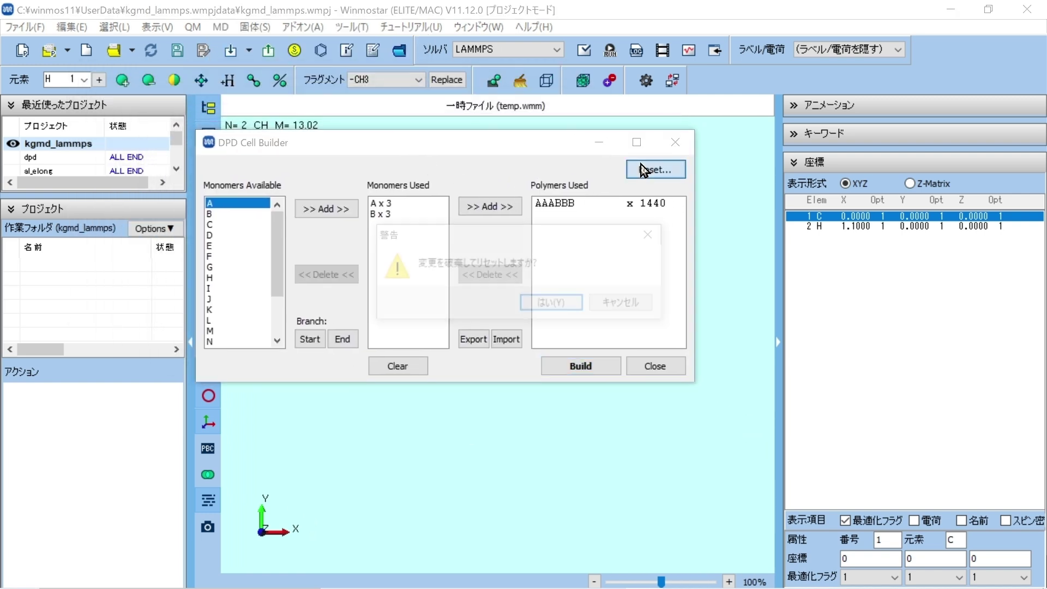
click(568, 299)
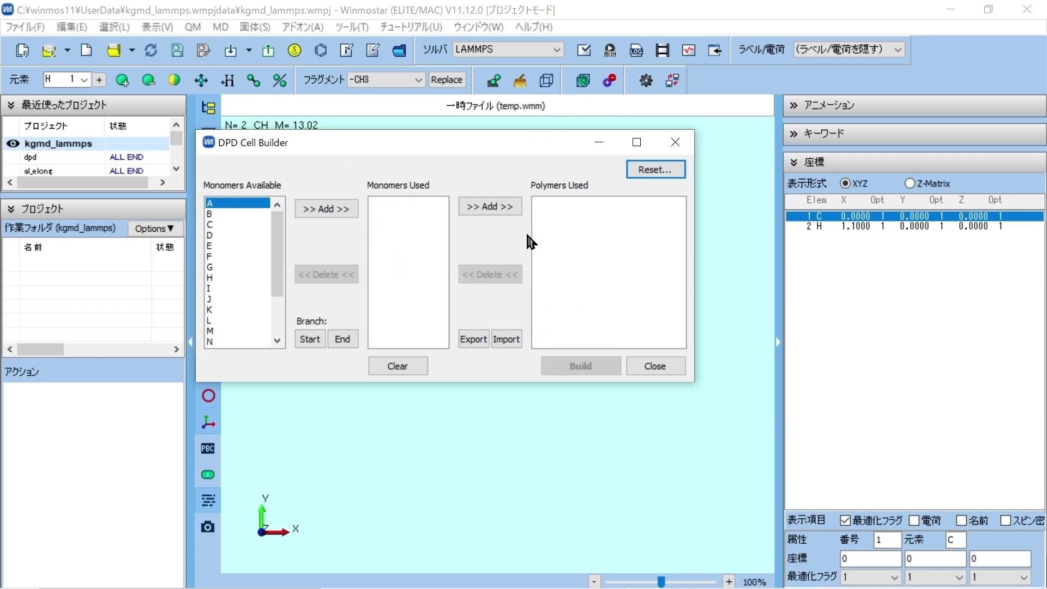
Define a polymer of 10 repeat units of monomer A and add 25 of these polymers to the cell.
click(245, 203)
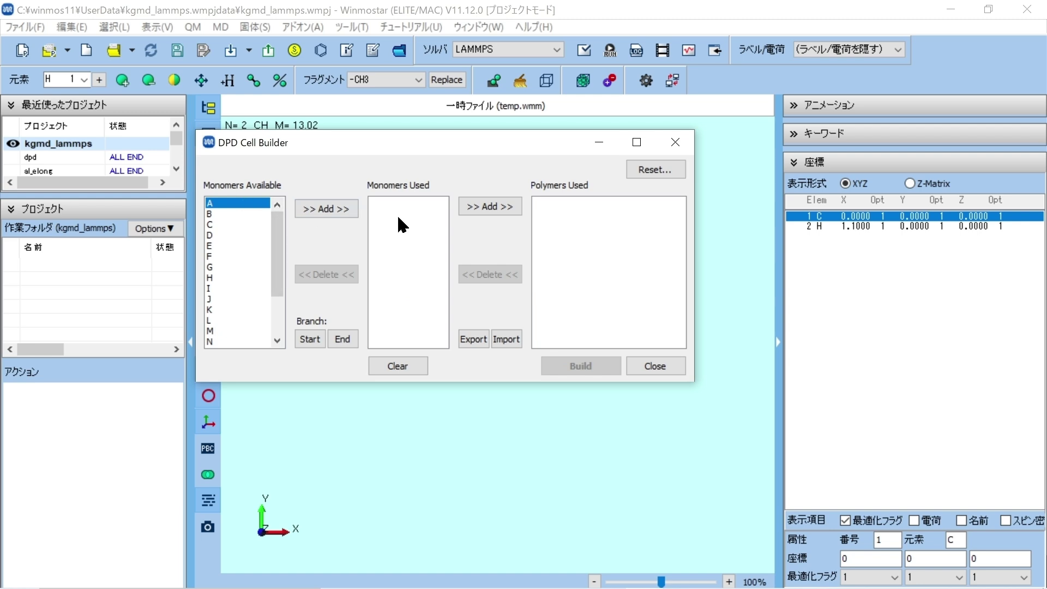
click(329, 211)
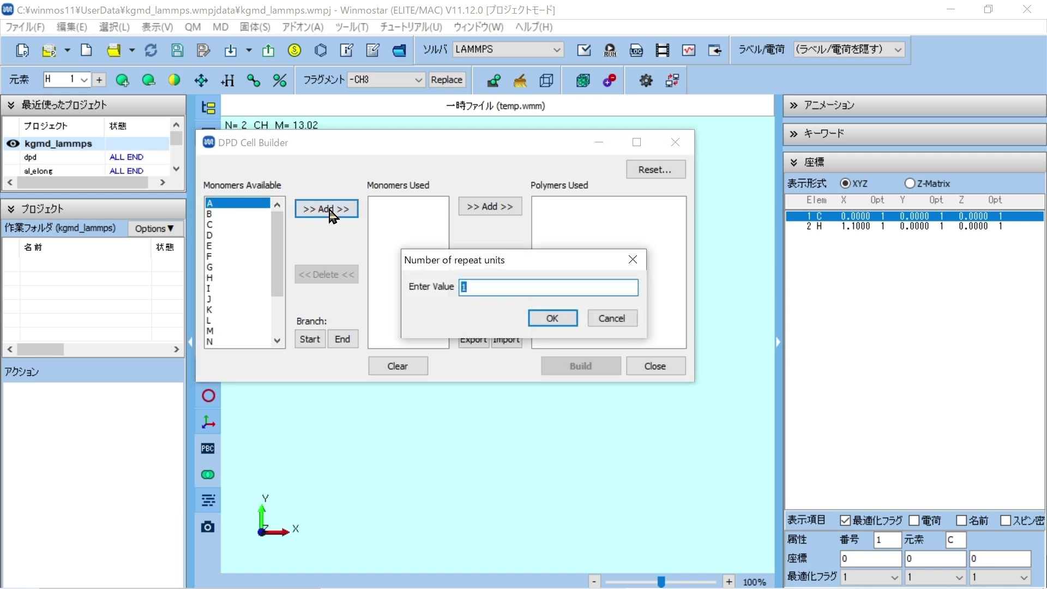
text(10)
click(544, 322)
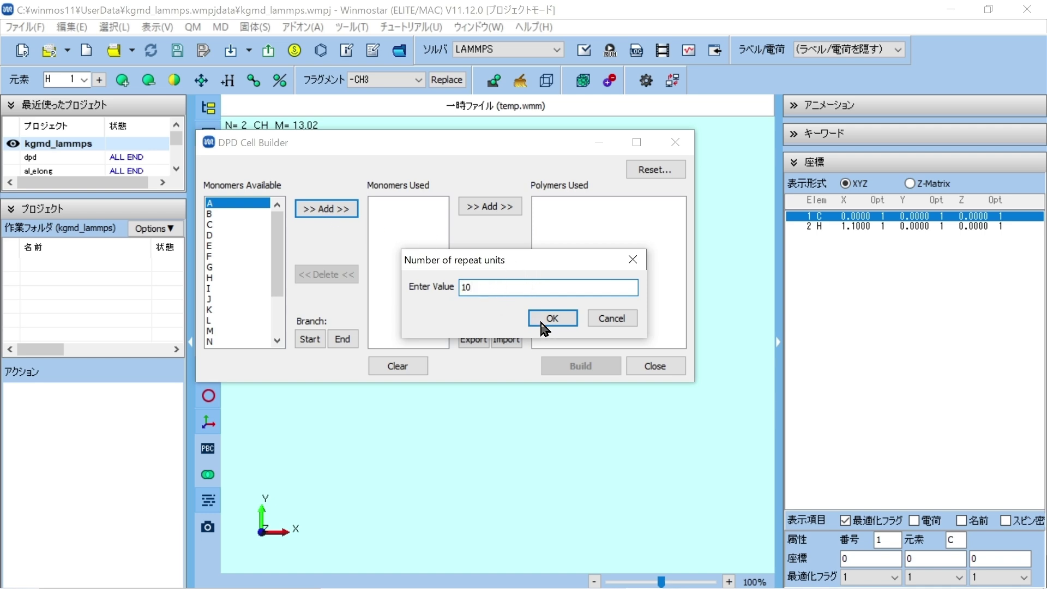
click(490, 208)
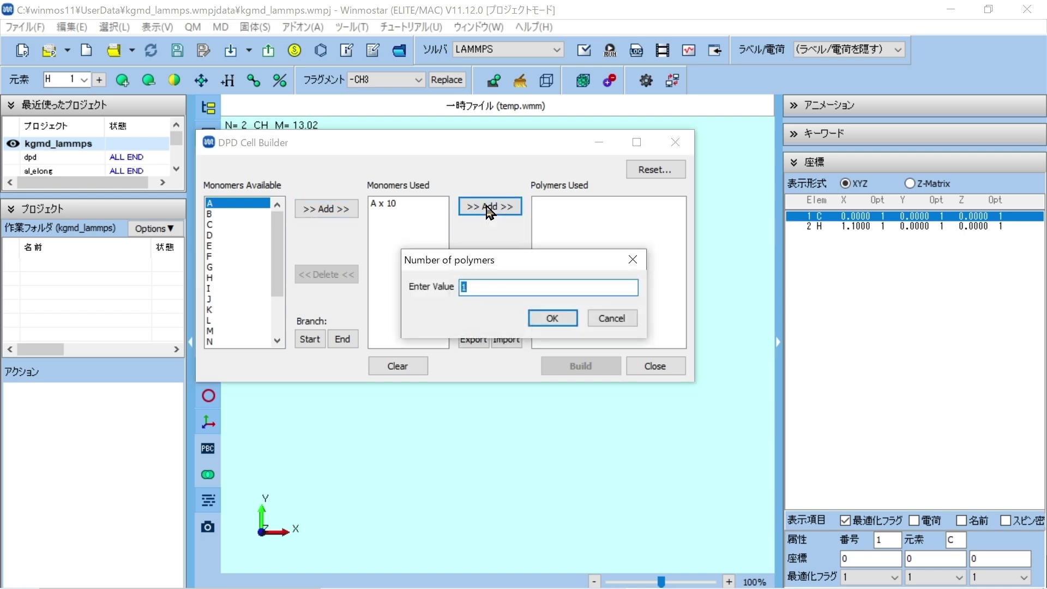
text(25)
click(565, 316)
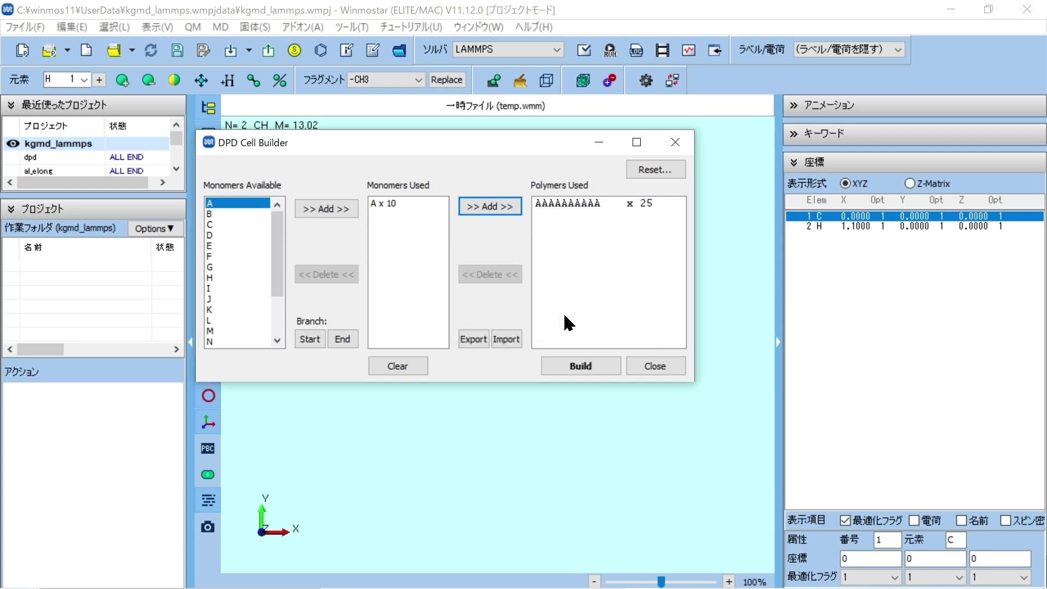
Build the polymer cell with a density of 0.85 and inspect it in three dimensions.
click(581, 365)
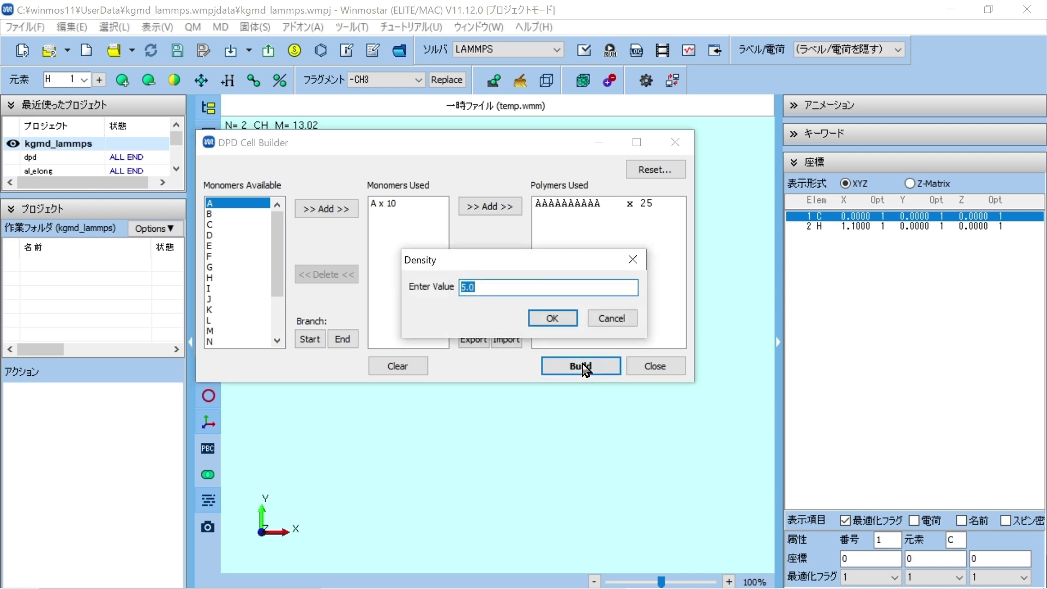
text(0.85)
click(546, 318)
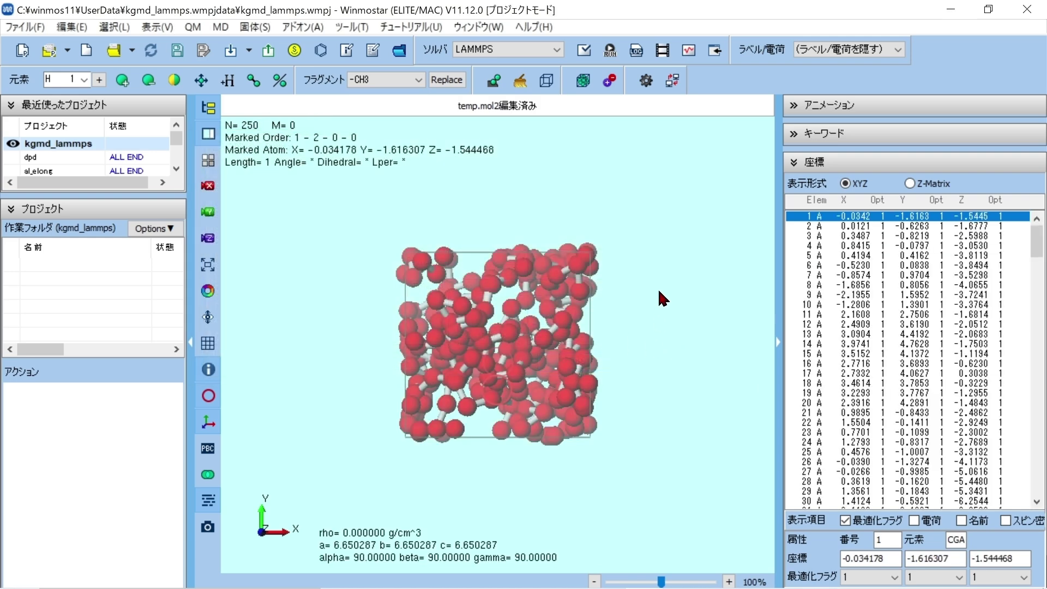
drag(658, 292, 633, 308)
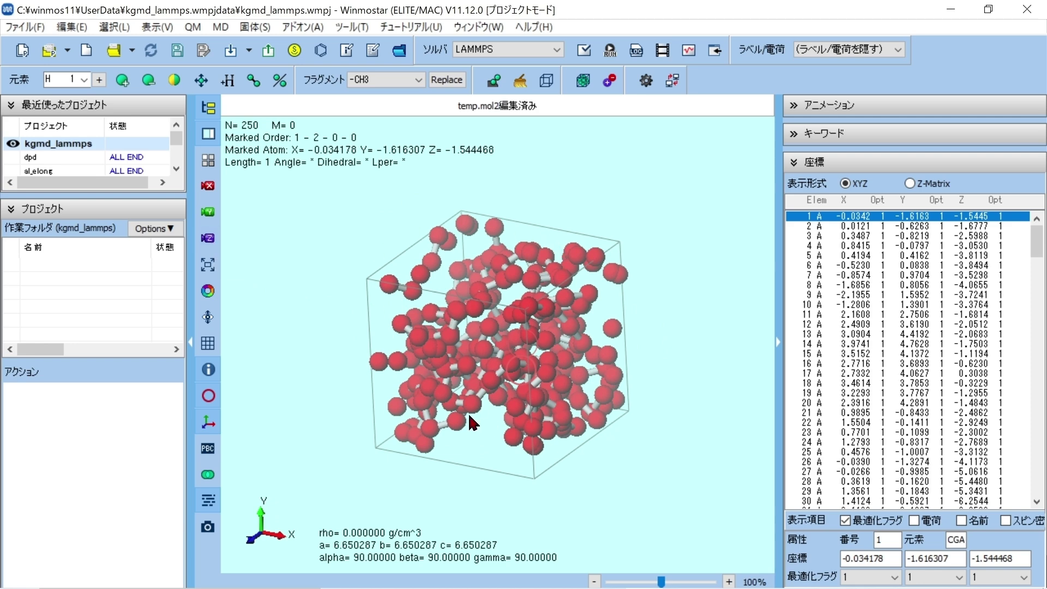
click(208, 238)
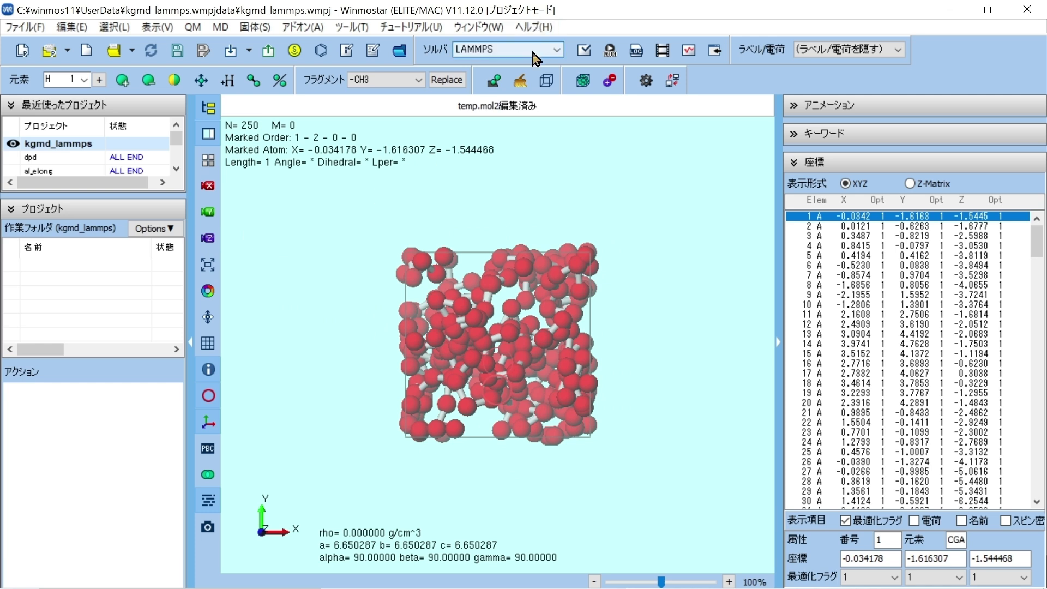
Start the LAMMPS workflow setup without assigning charges, and assign the force field from parameter files using the Kremer-Grest model.
click(582, 51)
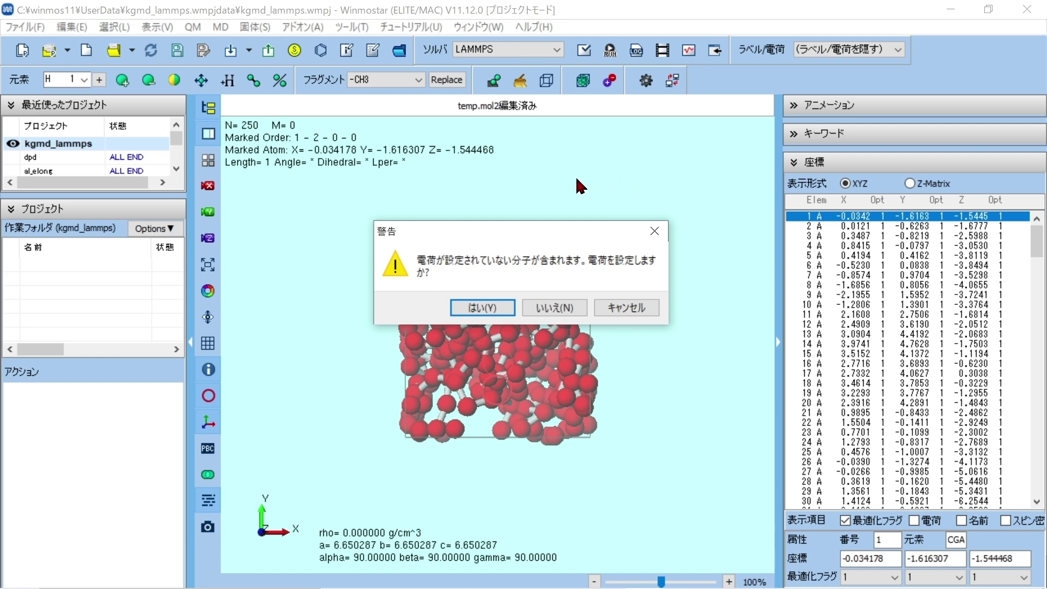
click(554, 309)
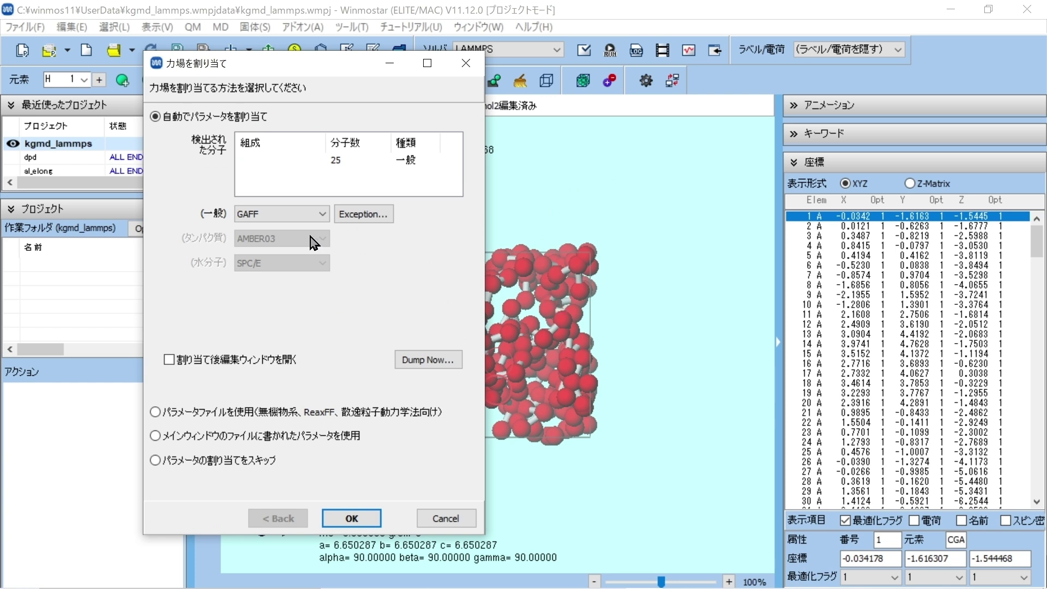
click(156, 411)
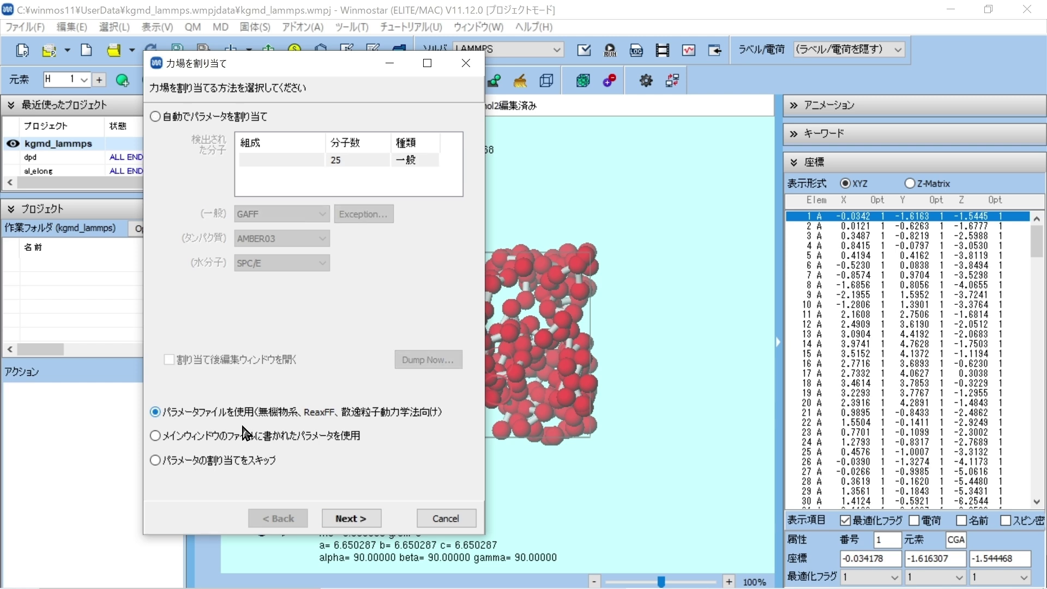
click(353, 516)
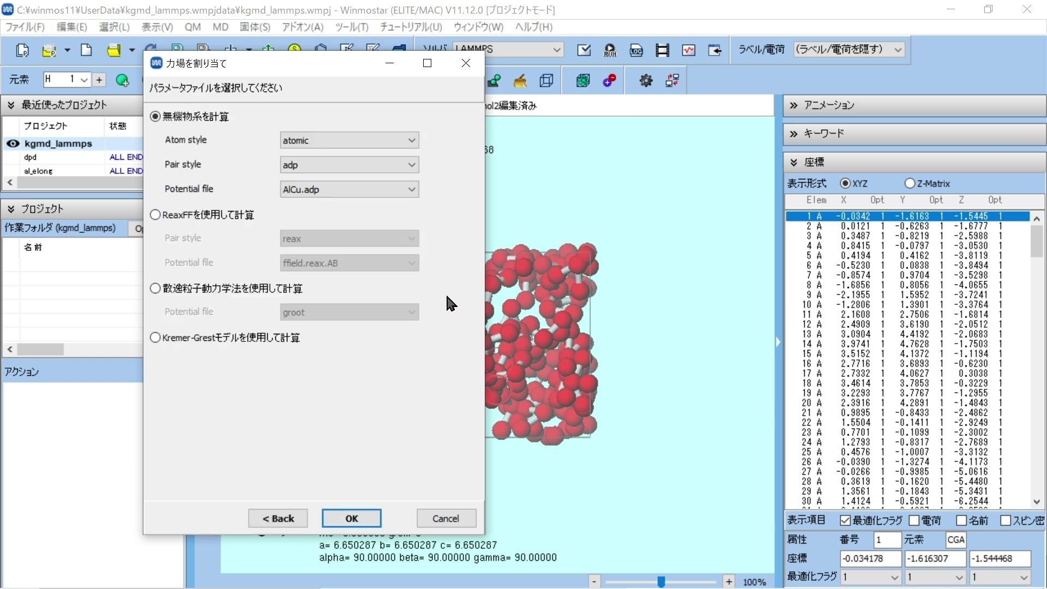
click(155, 336)
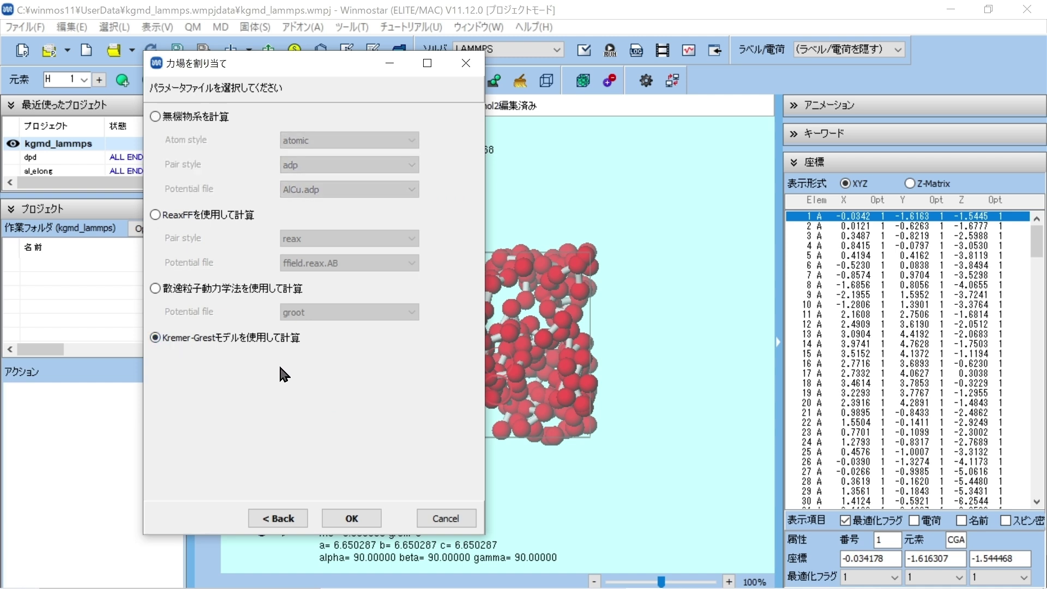
click(355, 519)
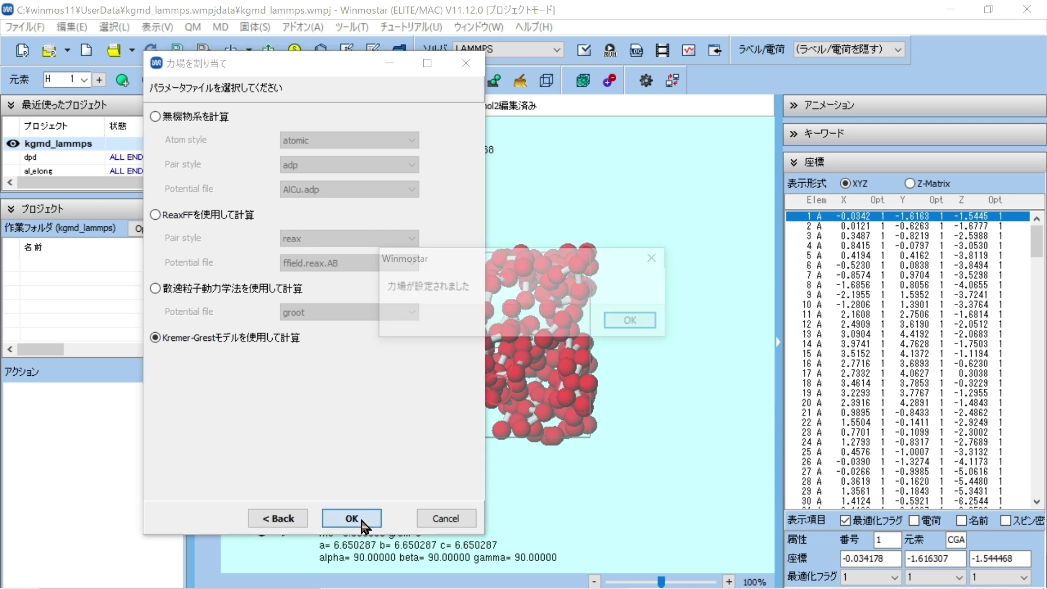
click(634, 322)
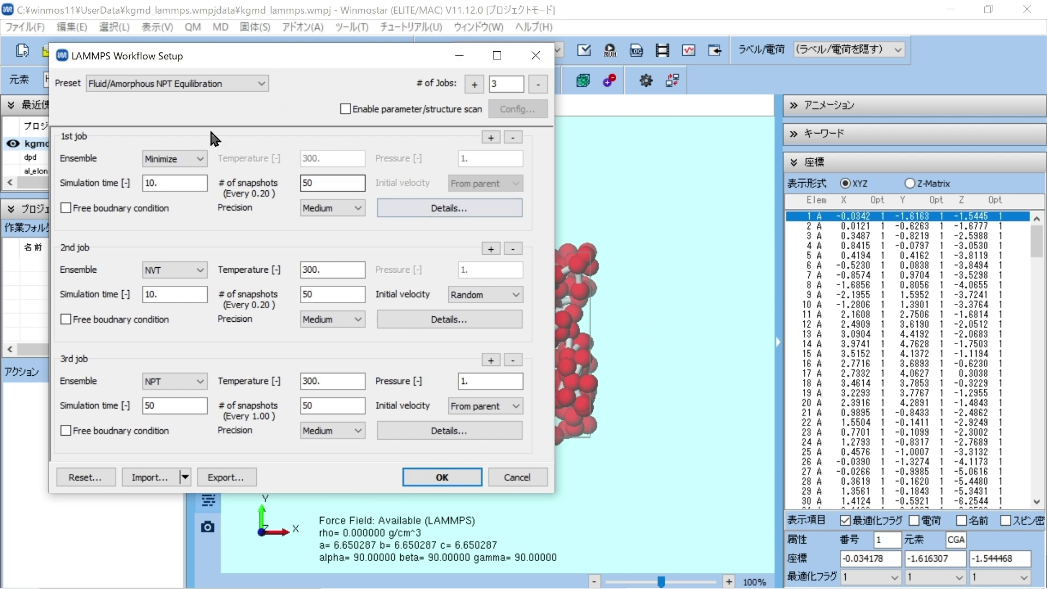
Apply the Fluid/Amorphous/Crystal NVT Equilibration preset and set the second job's temperature to 1.
click(244, 85)
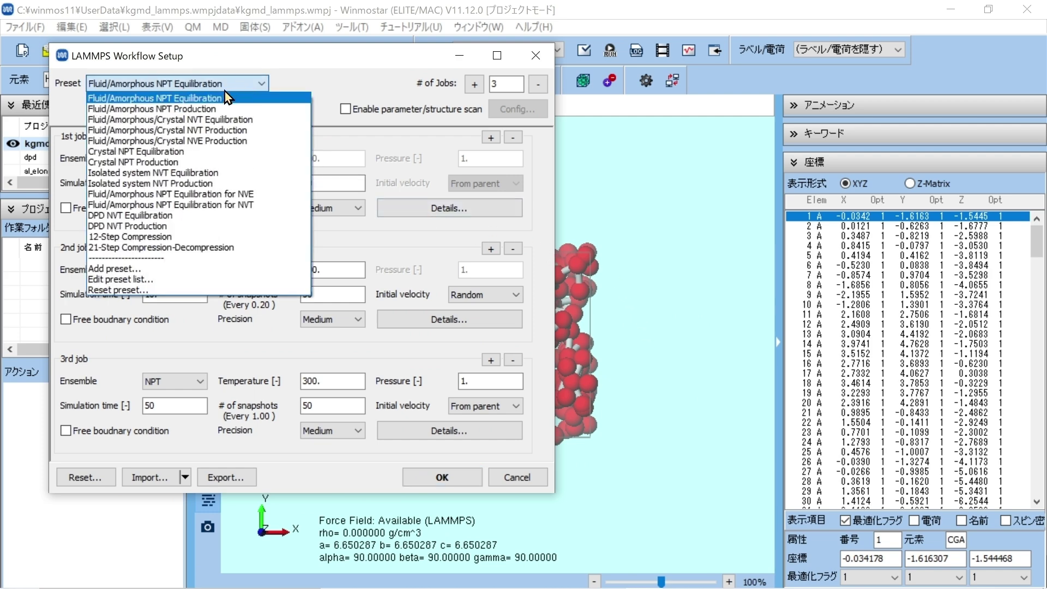
click(224, 120)
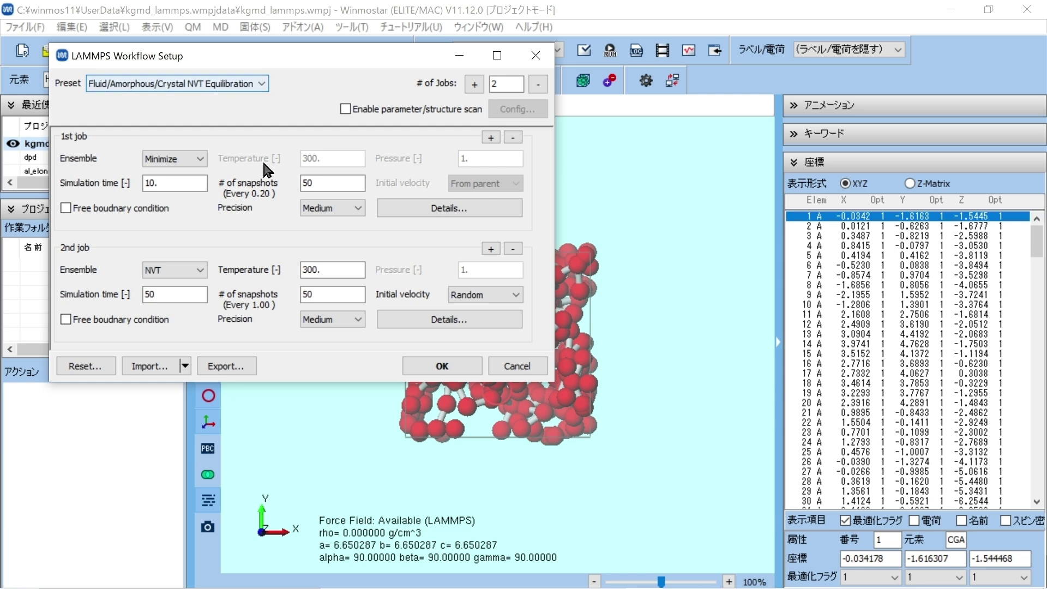
click(345, 270)
drag(346, 270, 290, 270)
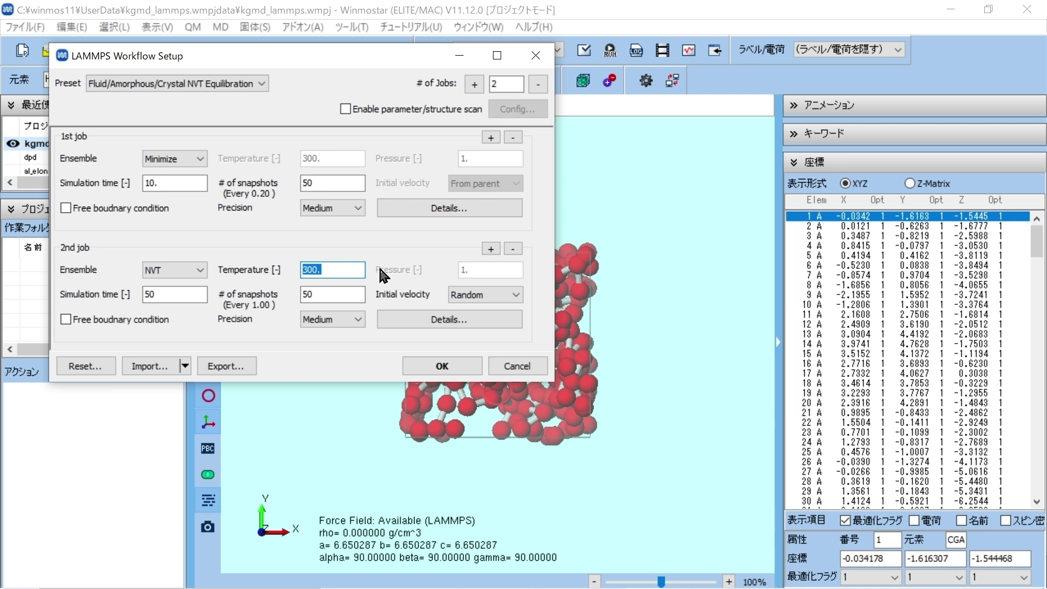
text(1)
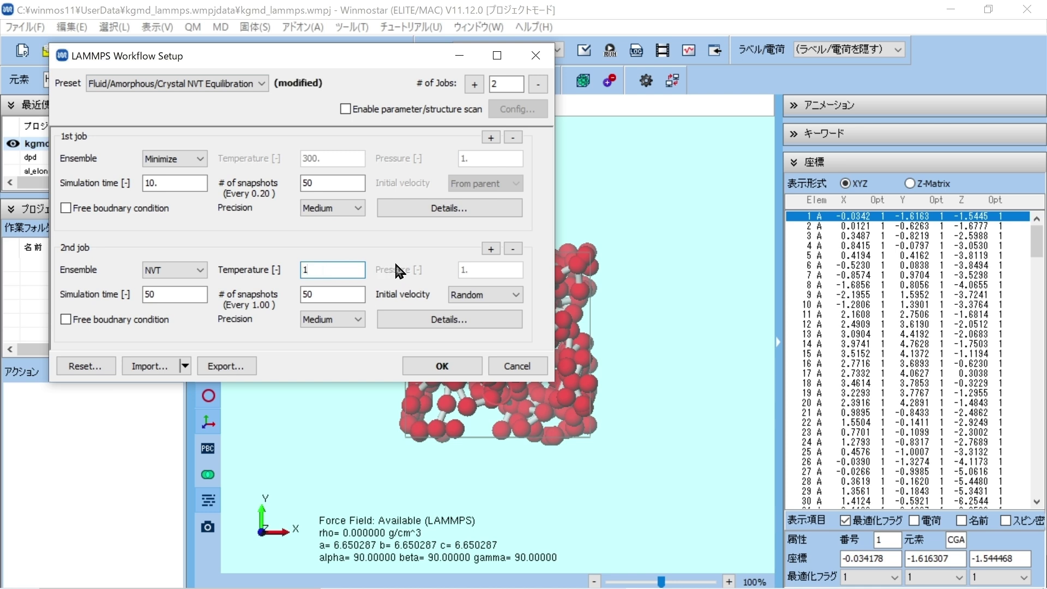
Set the precision of both equilibration jobs to High and run the workflow with LAMMPS on this machine.
click(336, 213)
click(333, 247)
click(351, 319)
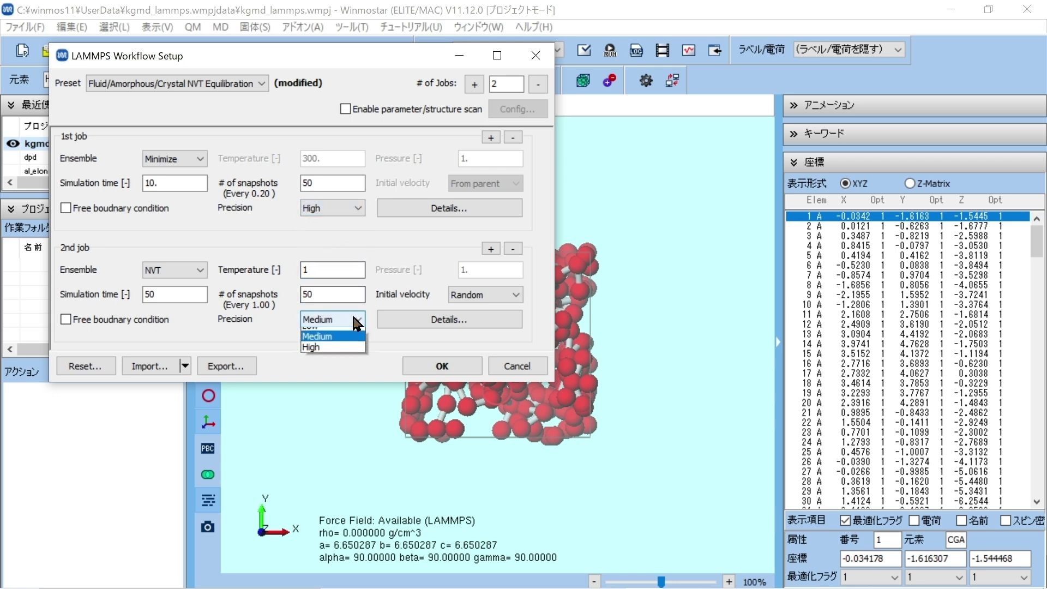
click(328, 355)
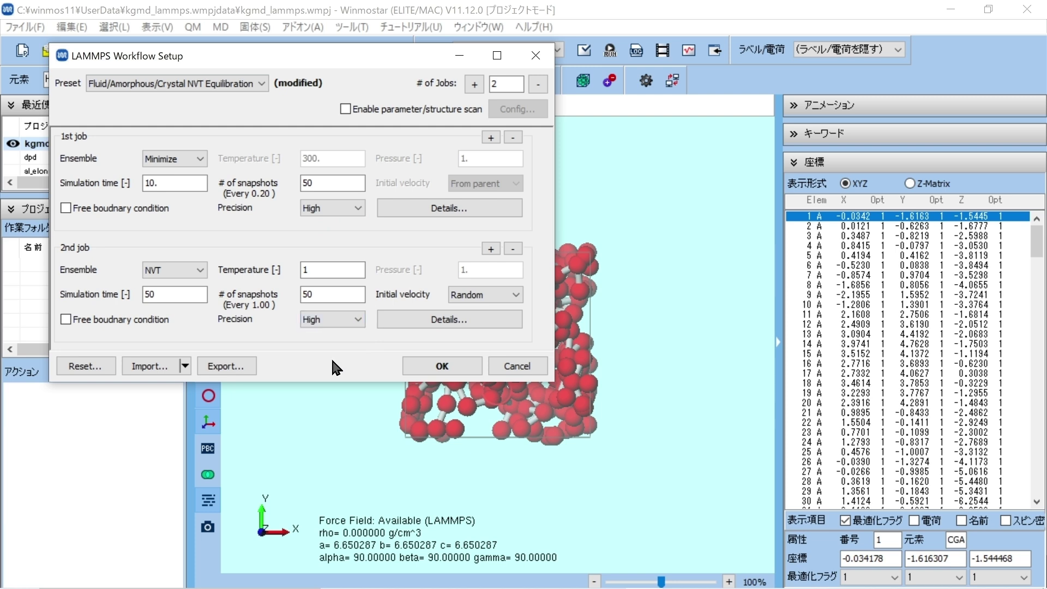
click(427, 366)
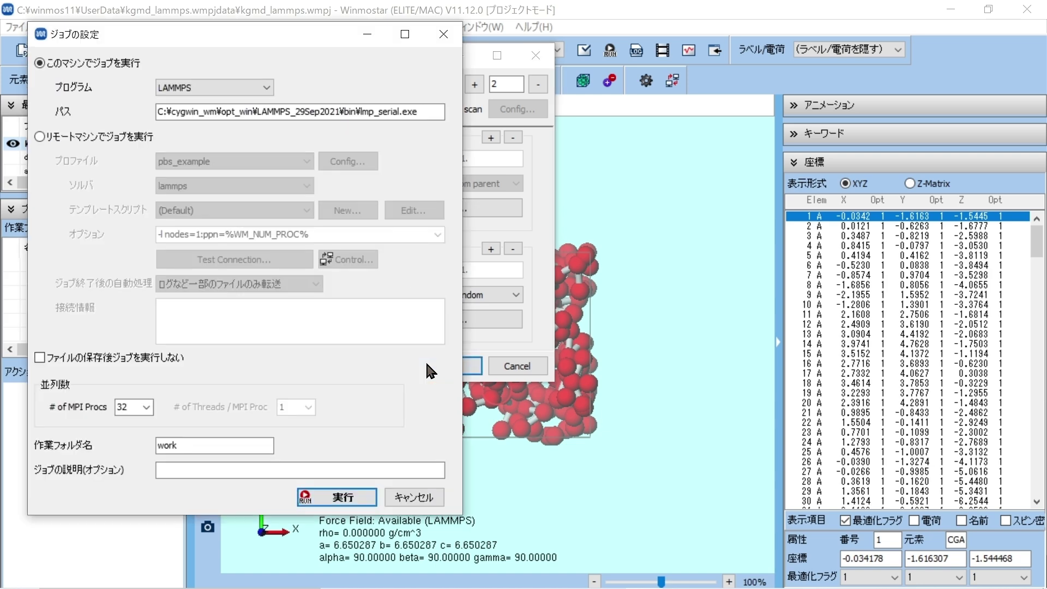
click(347, 499)
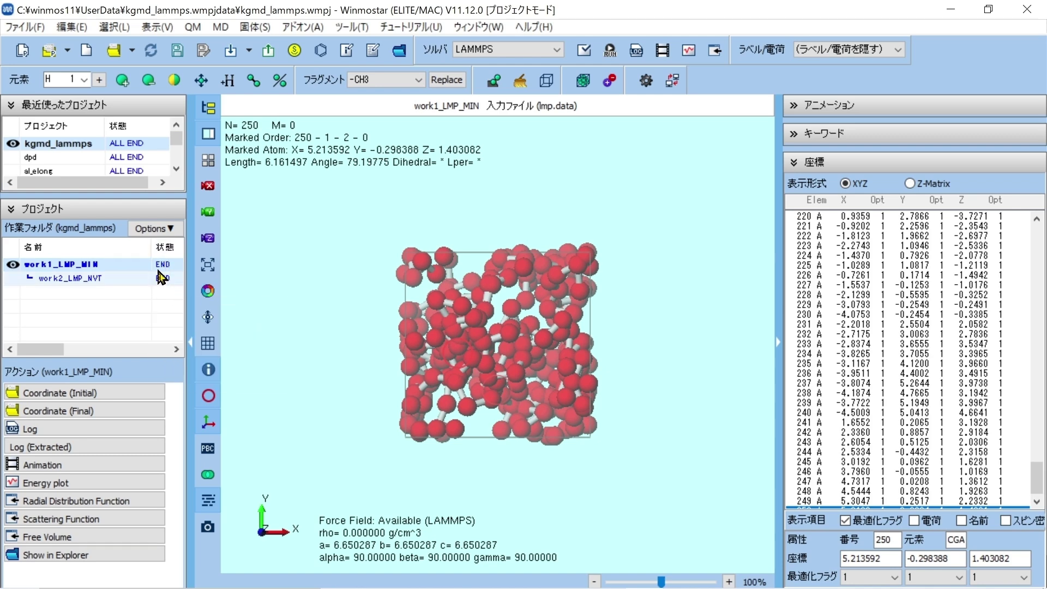
Start a continuation workflow that takes work2_LMP_NVT as its parent job, loading the project's last used settings.
mouse_move(164, 281)
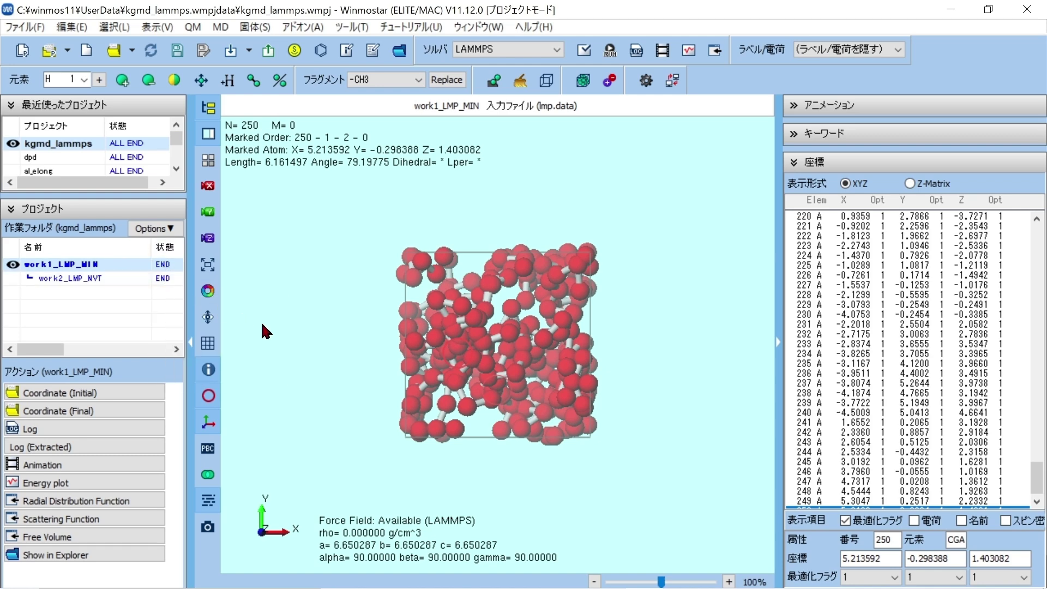
click(581, 54)
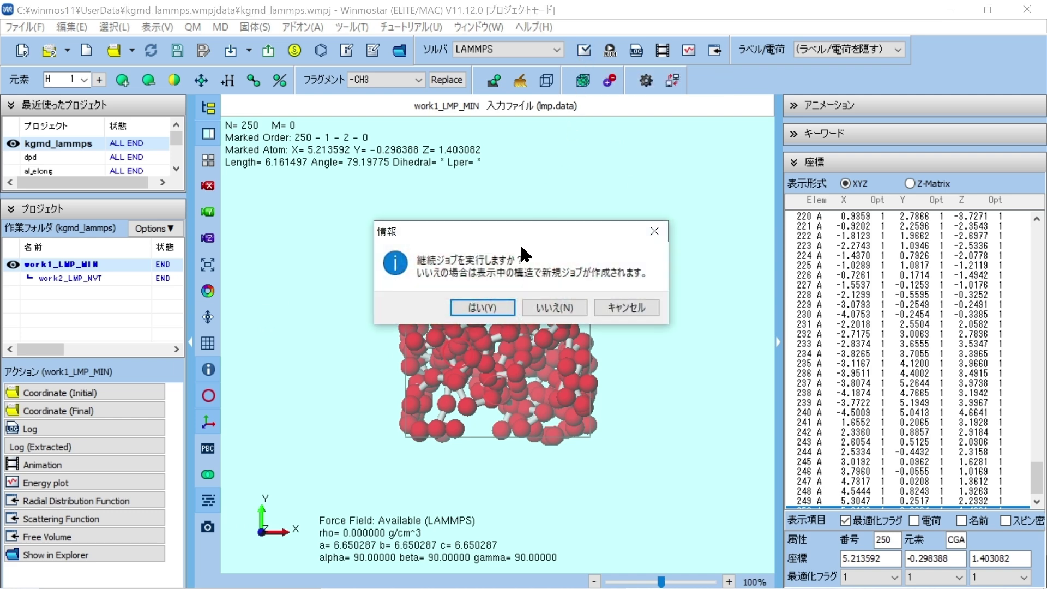
click(483, 307)
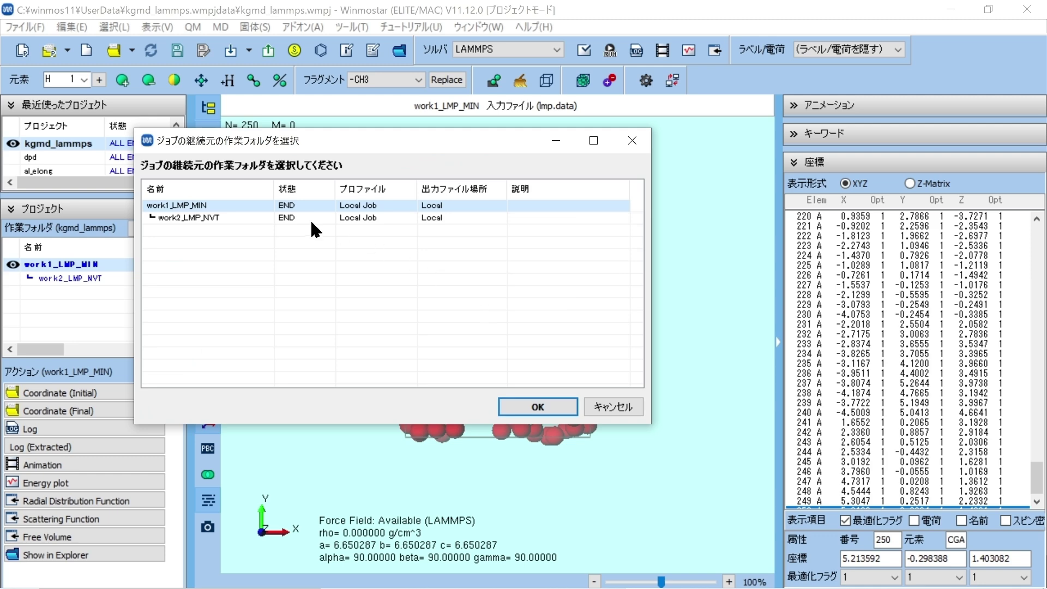
click(217, 219)
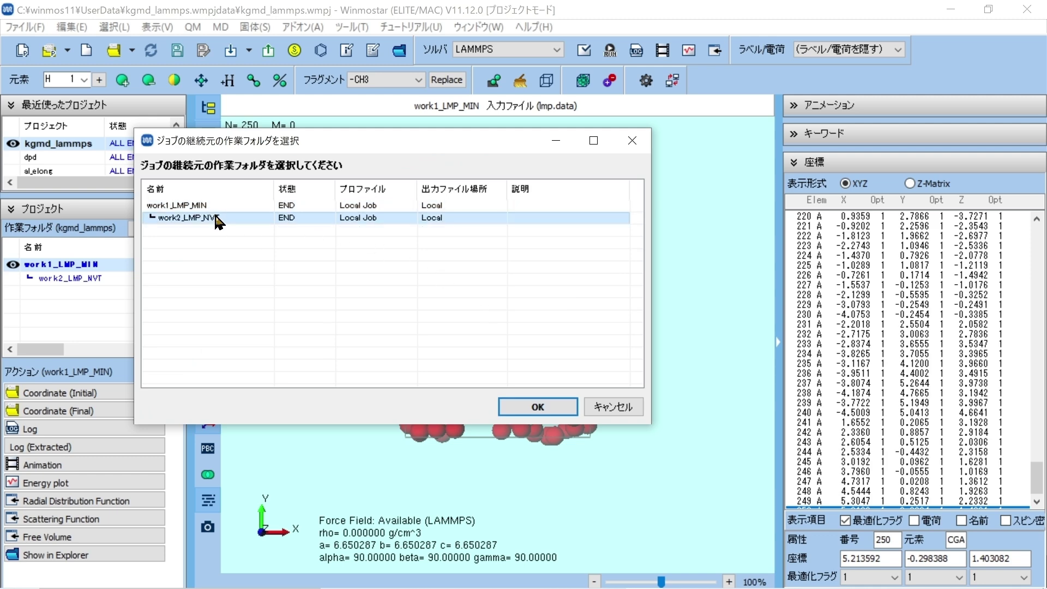
click(540, 407)
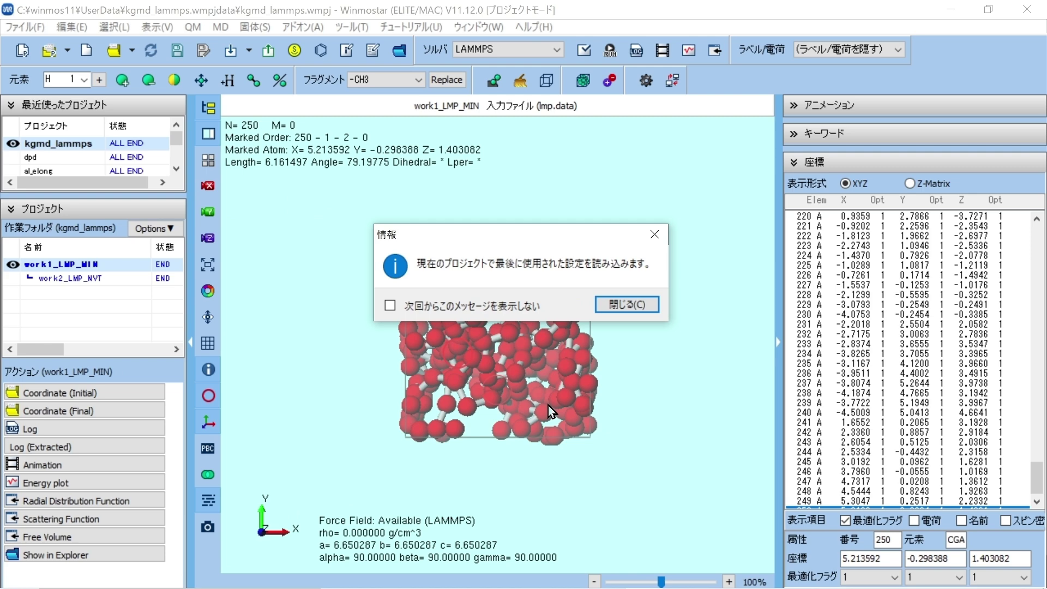
click(624, 304)
Apply the Fluid/Amorphous/Crystal NVT Production preset to the continuation workflow and set its temperature to 1.
drag(282, 49, 437, 61)
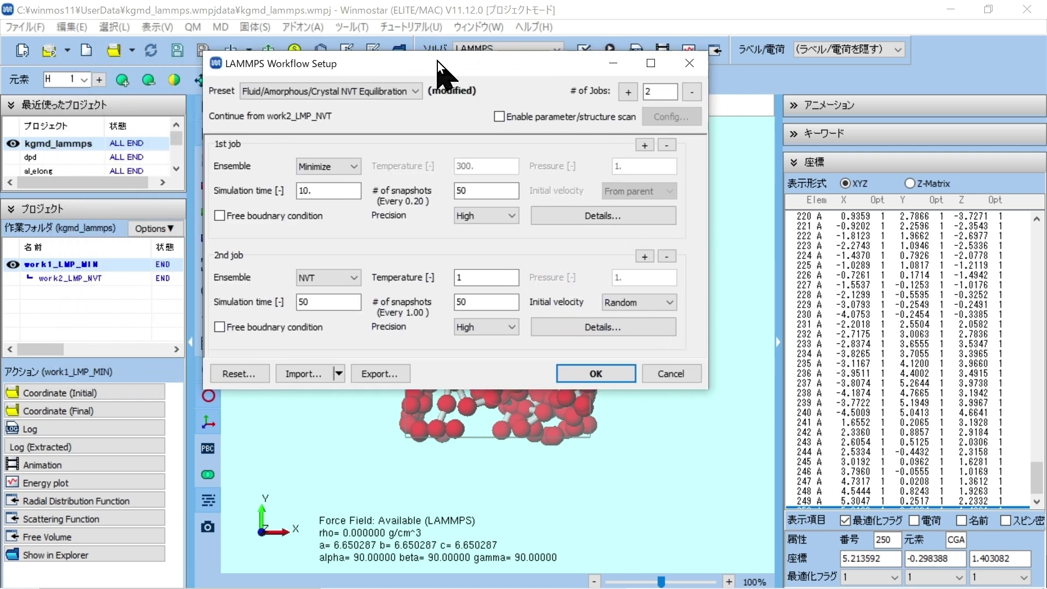
click(423, 92)
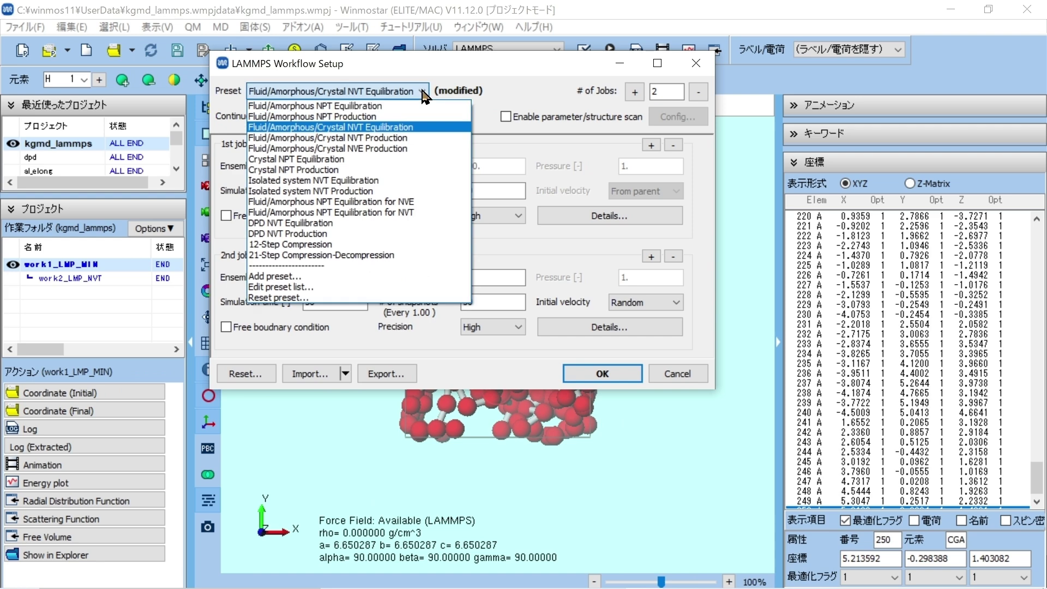
click(382, 142)
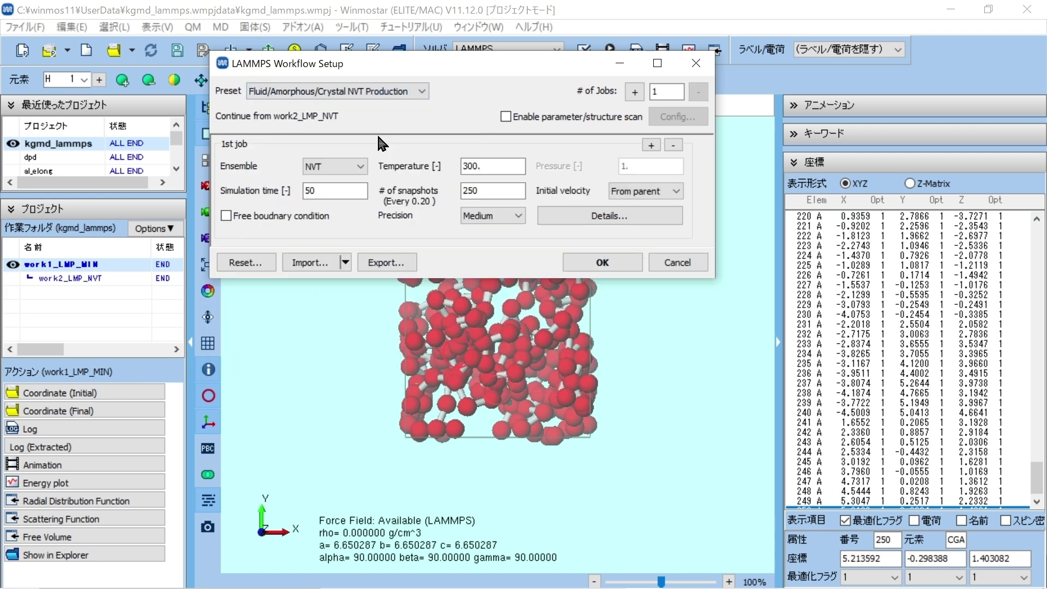
click(500, 164)
drag(499, 165, 458, 164)
text(1)
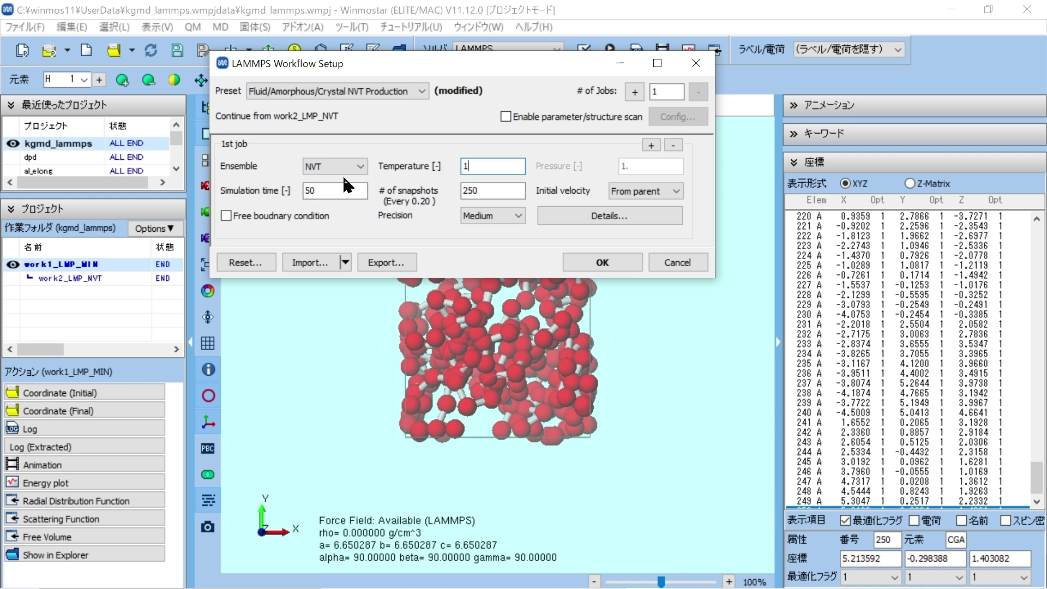
Set the production job's simulation time to 7200 and its precision to High, and run it on this machine.
drag(315, 191, 293, 193)
text(7200)
click(505, 223)
click(492, 254)
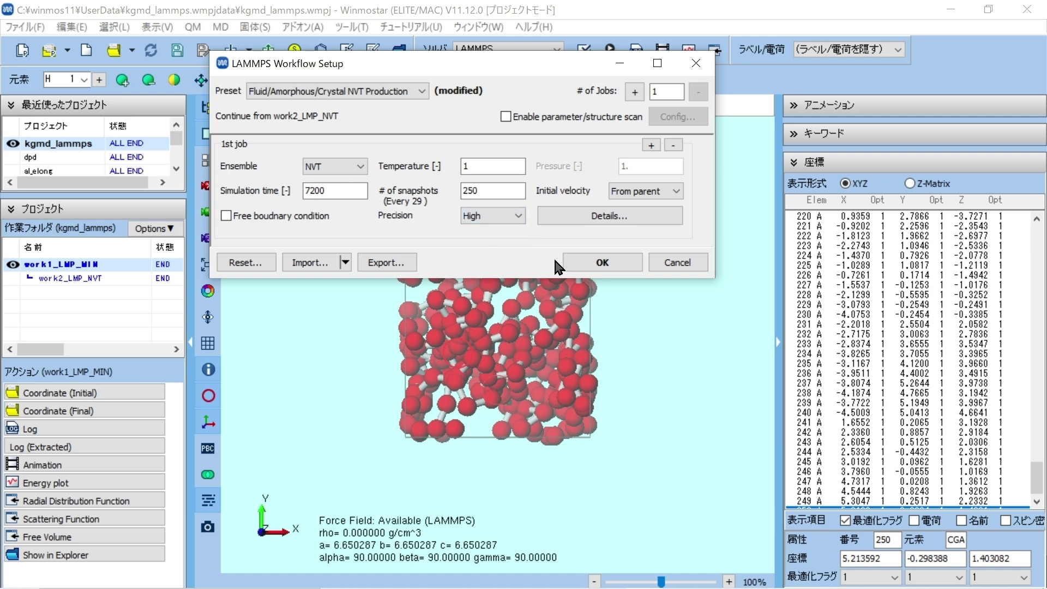
click(610, 266)
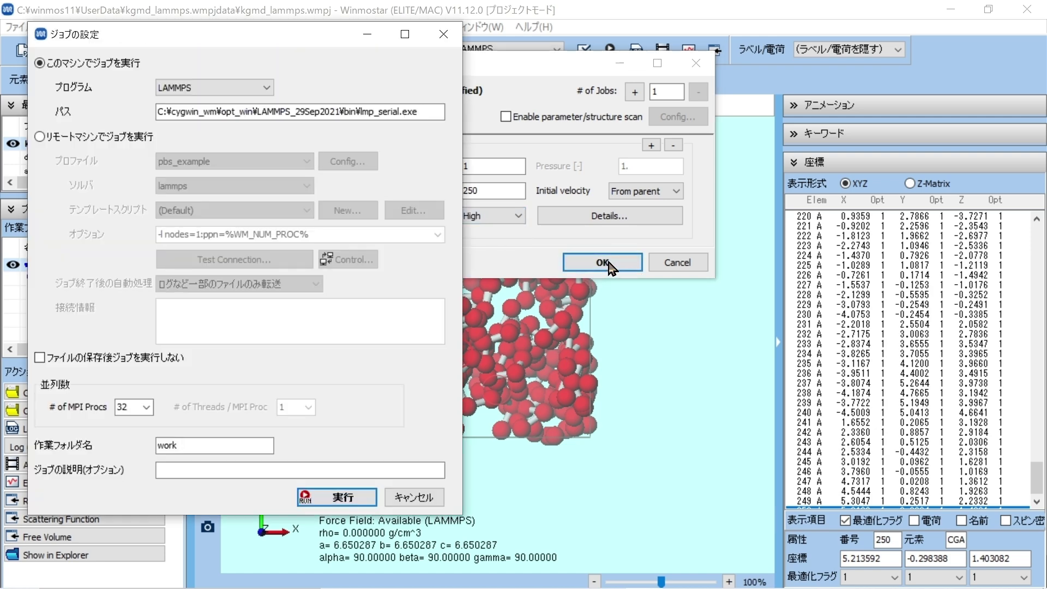
click(343, 496)
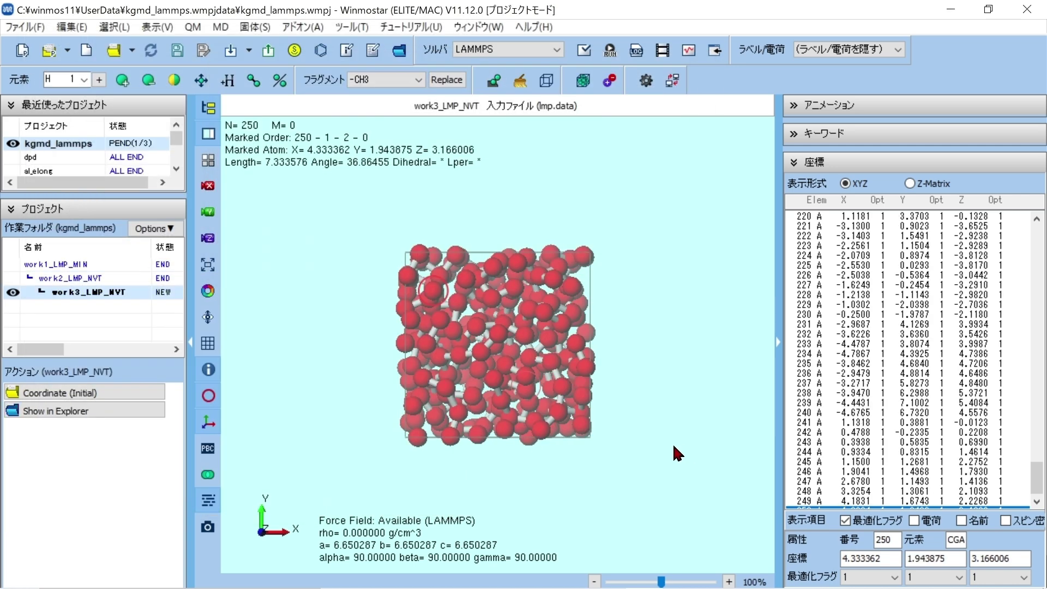